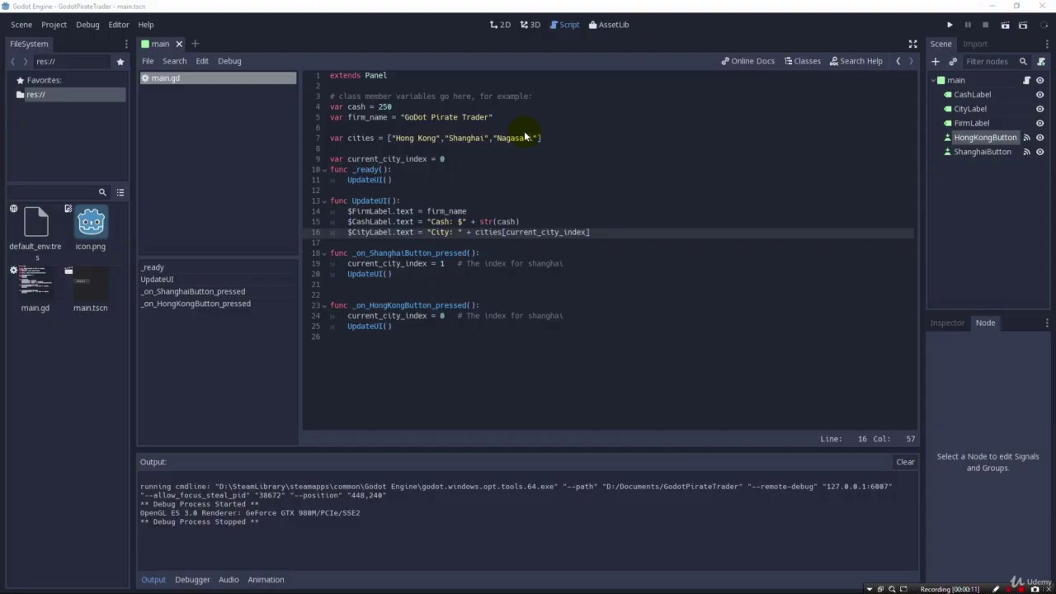
Step: Inspect the Hong Kong button and main root node, then return to the main.gd script
{"action": "left_click", "coordinate": [990, 138]}
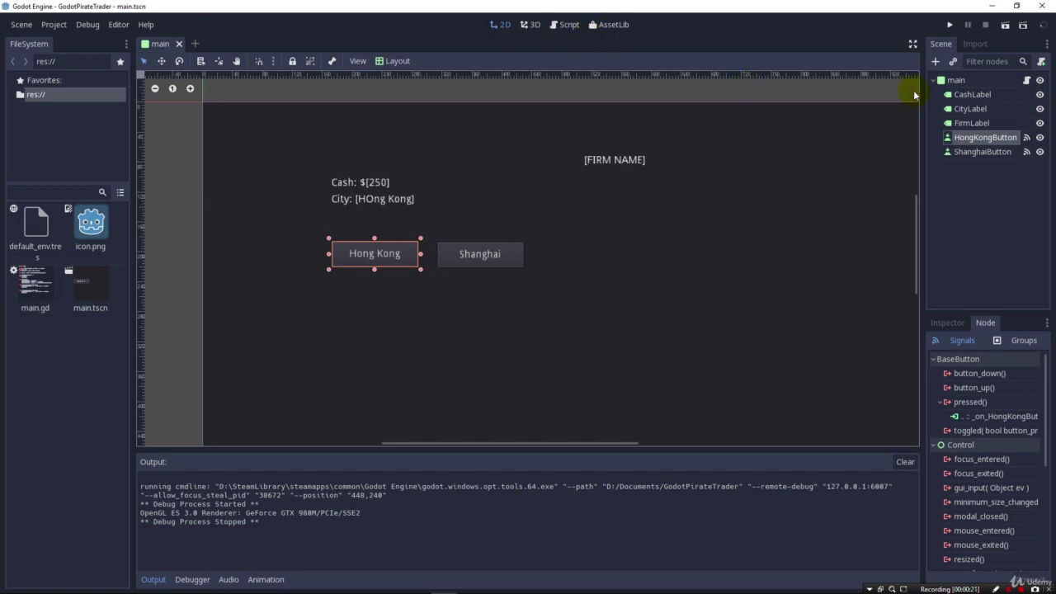
{"action": "left_click", "coordinate": [955, 80]}
{"action": "left_click", "coordinate": [572, 27]}
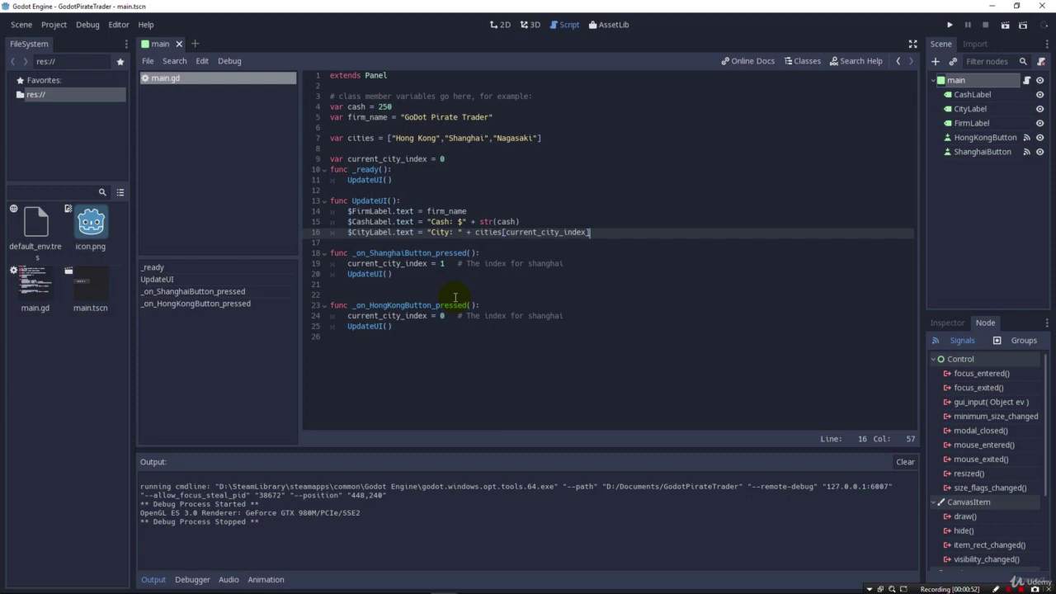
Step: Below the cities list, start var products = ["General Goods", ...], correcting typos
{"action": "left_click", "coordinate": [567, 139]}
{"action": "key", "text": "Return"}
{"action": "key", "text": "Return"}
{"action": "type", "text": "var "}
{"action": "type", "text": "products = ["}
{"action": "type", "text": "\""}
{"action": "type", "text": "Generag"}
{"action": "type", "text": "Goods"}
{"action": "type", "text": "\",\""}
{"action": "key", "text": "BackSpace"}
{"action": "type", "text": "S"}
{"action": "key", "text": "BackSpace"}
{"action": "type", "text": "4,15"}
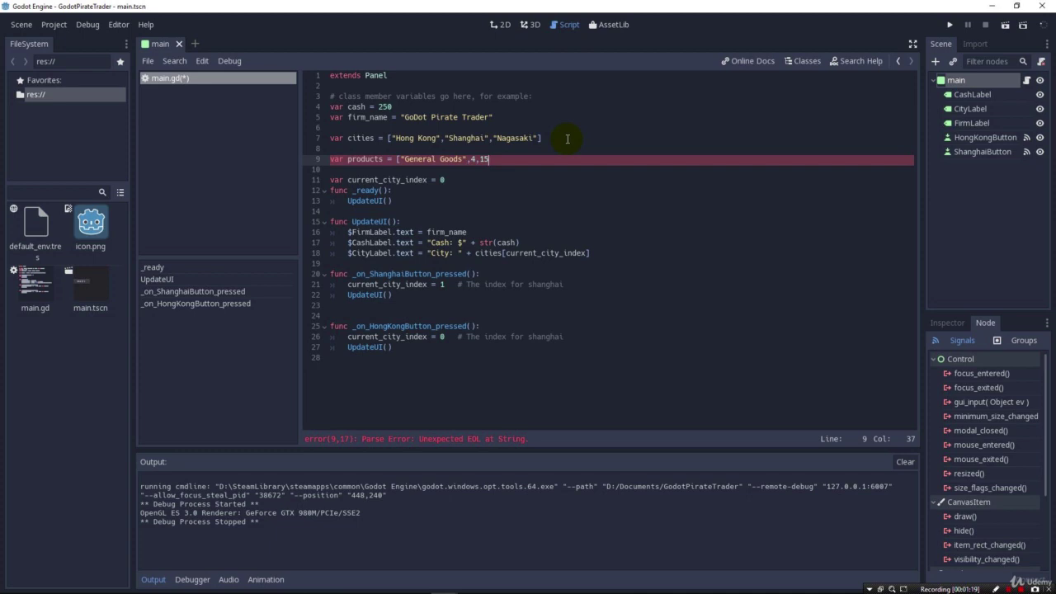
{"action": "key", "text": "BackSpace"}
{"action": "key", "text": "BackSpace"}
{"action": "key", "text": "BackSpace"}
{"action": "key", "text": "BackSpace"}
{"action": "type", "text": "\""}
{"action": "type", "text": "Arm"}
{"action": "key", "text": "BackSpace"}
{"action": "key", "text": "BackSpace"}
{"action": "key", "text": "BackSpace"}
Step: Make product a dictionary: 'product_name' 'generalgoods', 'min_price' 3, 'max_price' 25
{"action": "left_click", "coordinate": [382, 159], "text": "shift"}
{"action": "key", "text": "BackSpace"}
{"action": "type", "text": "= "}
{"action": "type", "text": "{"}
{"action": "type", "text": "\""}
{"action": "type", "text": "product"}
{"action": "type", "text": "_name\":"}
{"action": "type", "text": "'"}
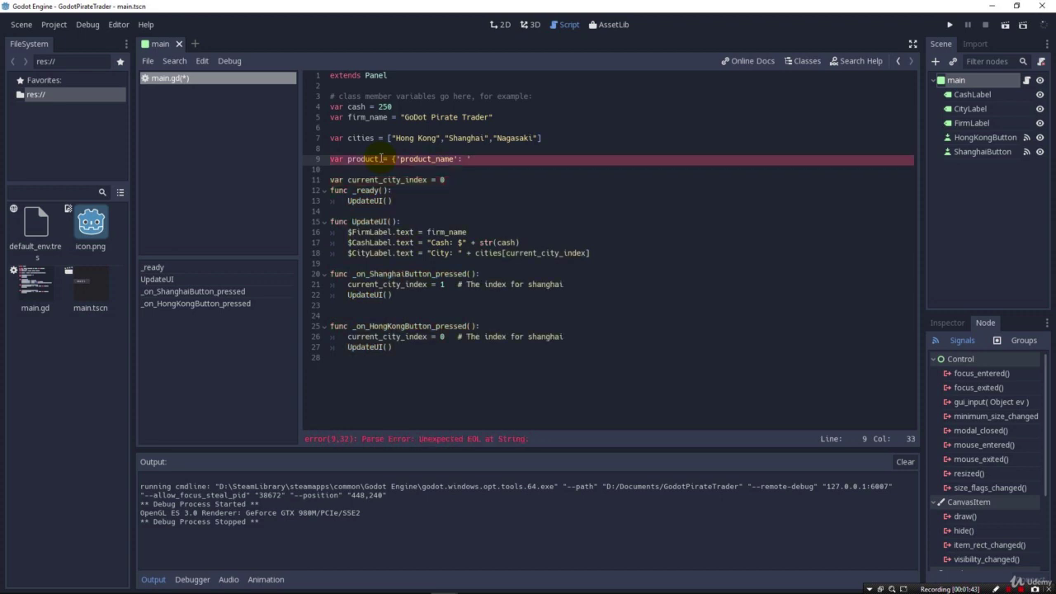
{"action": "type", "text": "generalgoods','"}
{"action": "type", "text": "min_price': "}
{"action": "type", "text": "3,'maa"}
{"action": "key", "text": "BackSpace"}
{"action": "type", "text": "x_"}
{"action": "type", "text": "price"}
{"action": "type", "text": ":"}
{"action": "type", "text": ":"}
{"action": "type", "text": "2"}
{"action": "type", "text": "5"}
{"action": "type", "text": "}"}
{"action": "key", "text": "Return"}
Step: Add print(product['product_name']) as the first line inside _ready
{"action": "left_click", "coordinate": [400, 202]}
{"action": "key", "text": "Return"}
{"action": "type", "text": "print (p"}
{"action": "type", "text": "roduct['product_name'])"}
Step: Review the generalgoods value, then run the game to check the printed name
{"action": "left_click", "coordinate": [497, 161]}
{"action": "left_click", "coordinate": [505, 160]}
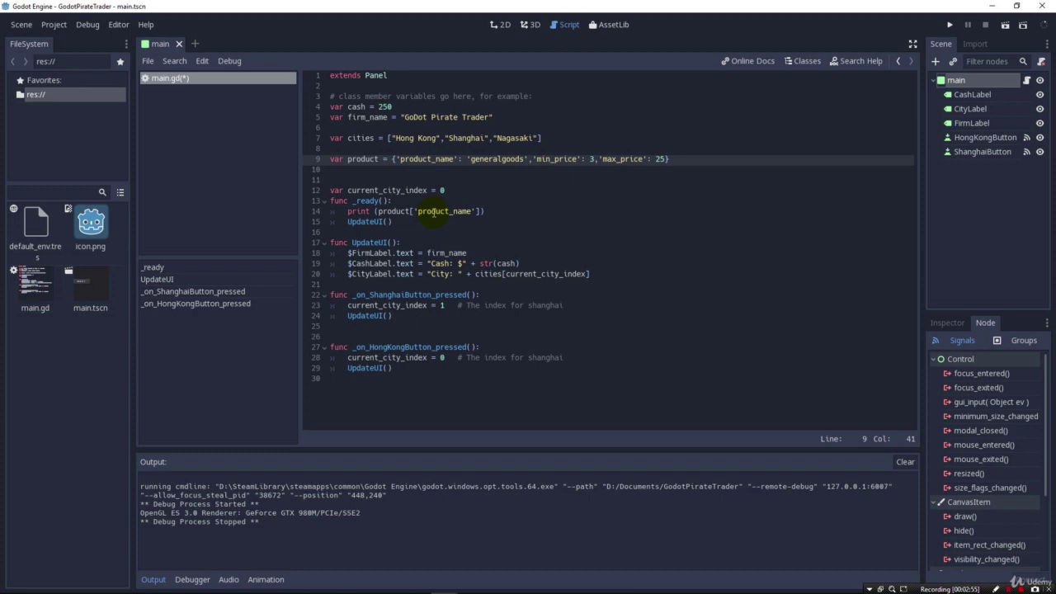
{"action": "left_click", "coordinate": [427, 158]}
{"action": "left_click", "coordinate": [471, 223]}
{"action": "left_click", "coordinate": [949, 25]}
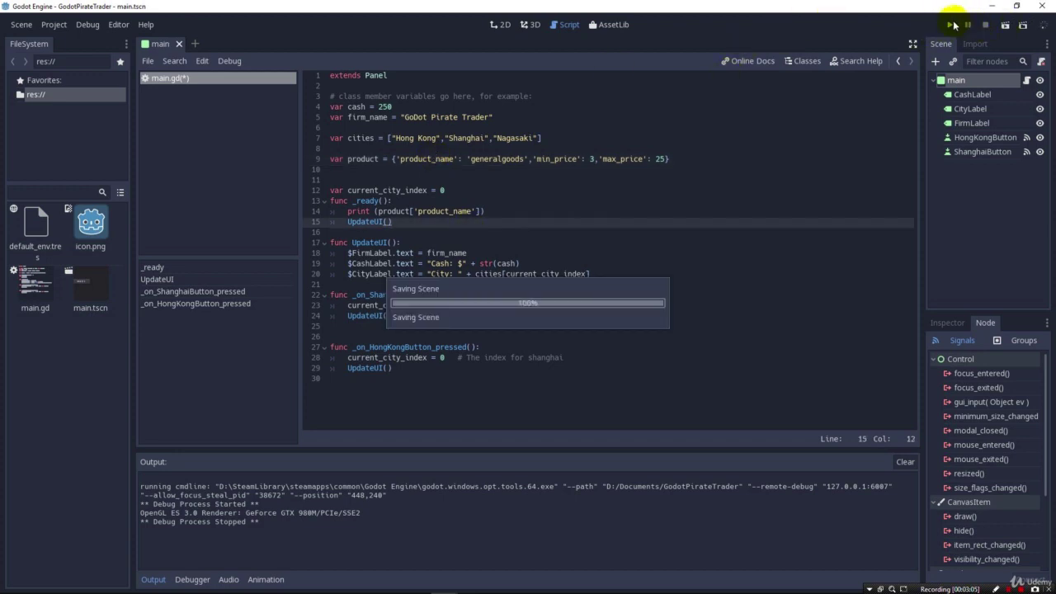
{"action": "left_click", "coordinate": [800, 141]}
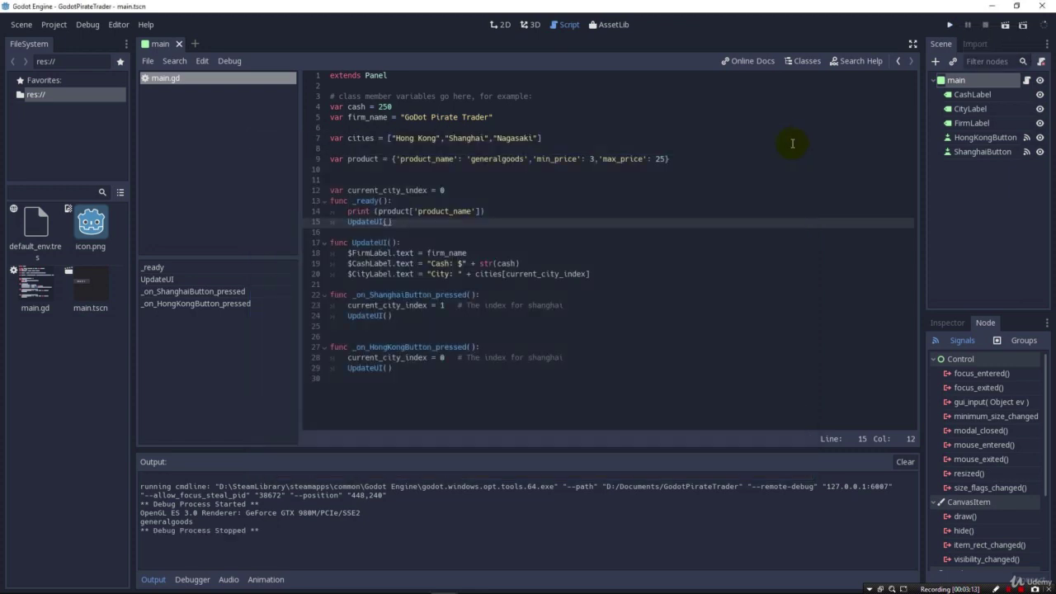
Step: Declare an empty list var products = [] below the product dictionary
{"action": "left_click", "coordinate": [373, 161]}
{"action": "type", "text": "var prod"}
{"action": "type", "text": "= []"}
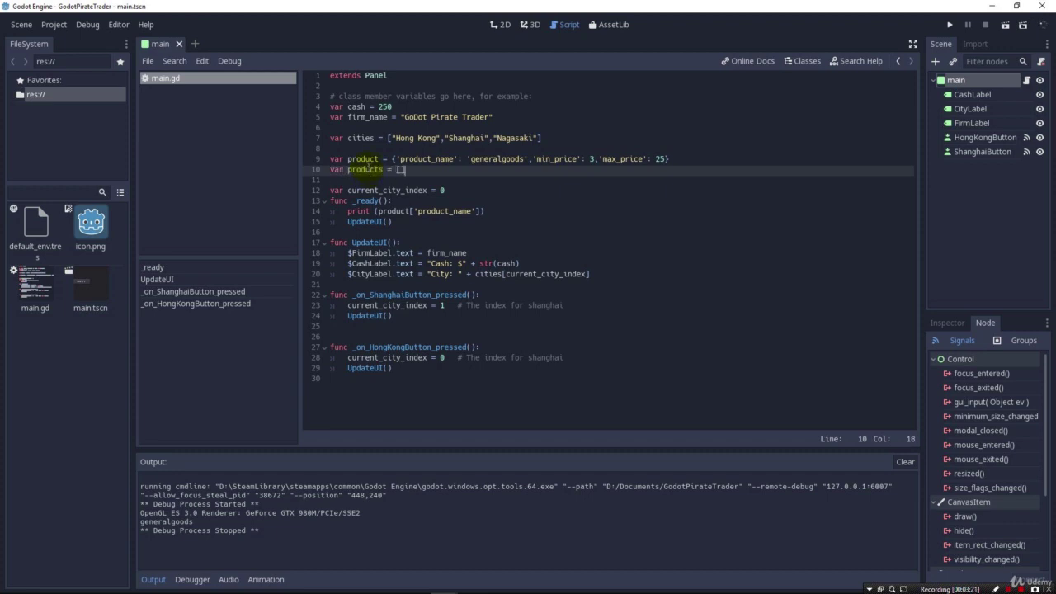
{"action": "left_click", "coordinate": [492, 146]}
{"action": "left_click", "coordinate": [537, 138]}
Step: Add products.append(product) inside _ready
{"action": "left_click", "coordinate": [505, 213]}
{"action": "key", "text": "Return"}
{"action": "type", "text": "products.append("}
{"action": "key", "text": "Return"}
{"action": "type", "text": "prdo"}
{"action": "key", "text": "BackSpace"}
{"action": "key", "text": "BackSpace"}
{"action": "type", "text": "oduct)"}
{"action": "key", "text": "Return"}
Step: Move the print below the append, make it use products[0], and run the game
{"action": "left_click", "coordinate": [489, 212]}
{"action": "left_click_drag", "start_coordinate": [489, 212], "coordinate": [347, 211]}
{"action": "key", "text": "ctrl+x"}
{"action": "left_click", "coordinate": [363, 233]}
{"action": "key", "text": "ctrl+v"}
{"action": "left_click", "coordinate": [408, 233]}
{"action": "type", "text": "s[0]"}
{"action": "left_click", "coordinate": [950, 24]}
{"action": "left_click", "coordinate": [166, 529]}
{"action": "left_click", "coordinate": [445, 246]}
{"action": "left_click", "coordinate": [674, 160]}
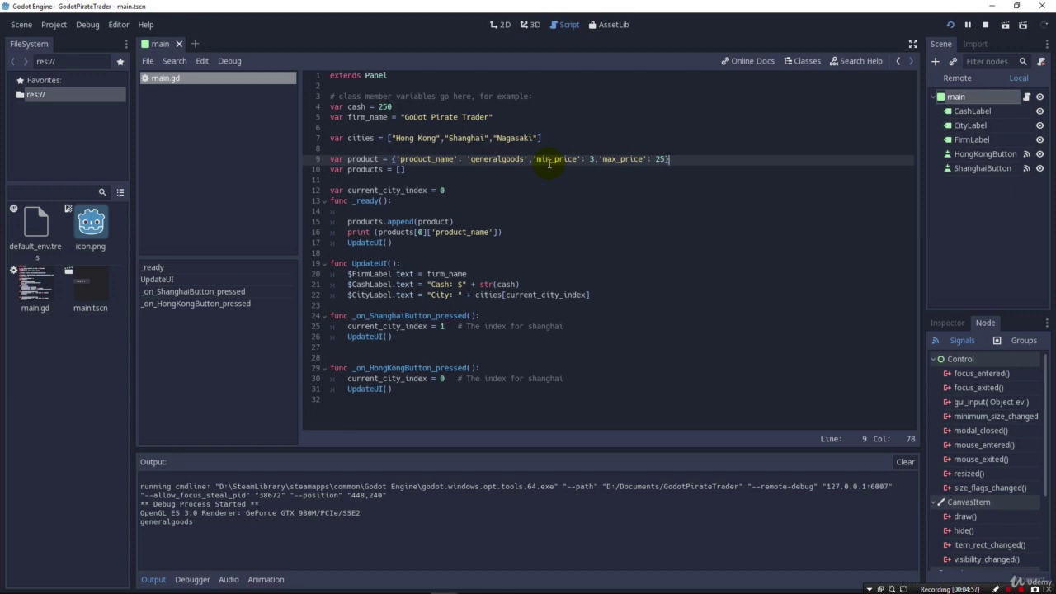
{"action": "left_click", "coordinate": [349, 150]}
{"action": "left_click", "coordinate": [345, 158]}
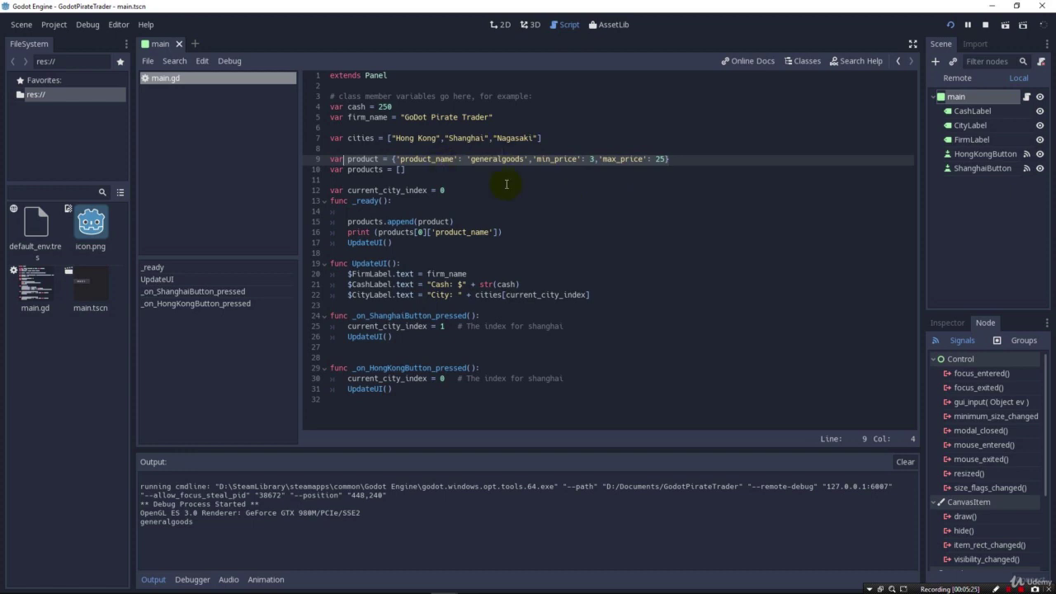